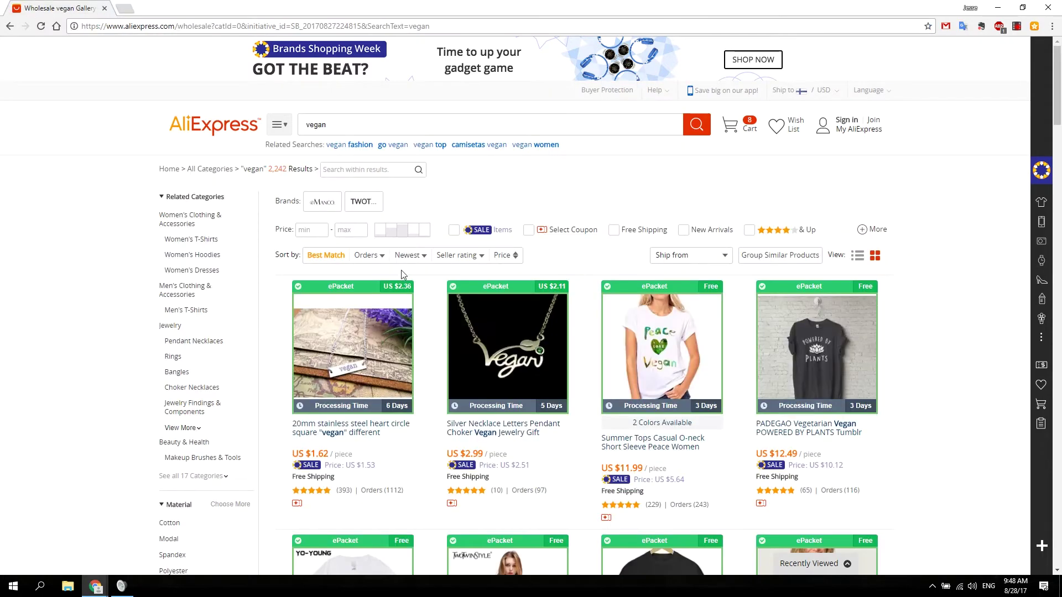
Sort the vegan results by number of orders and move the criteria list window lower
click(366, 255)
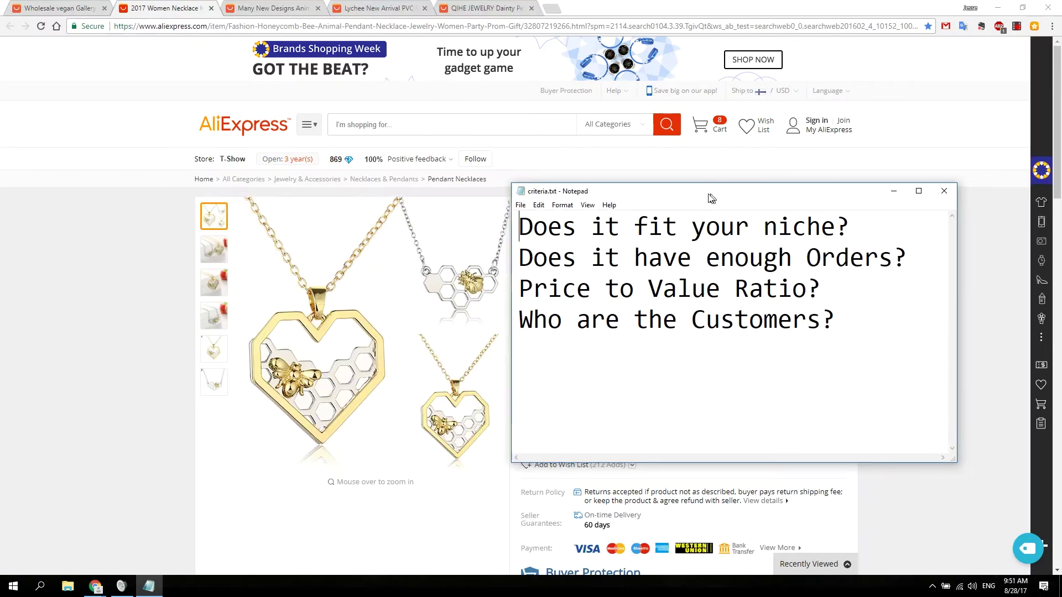
mouse_move(707, 197)
mouse_down()
mouse_move(735, 205)
mouse_move(724, 200)
mouse_up()
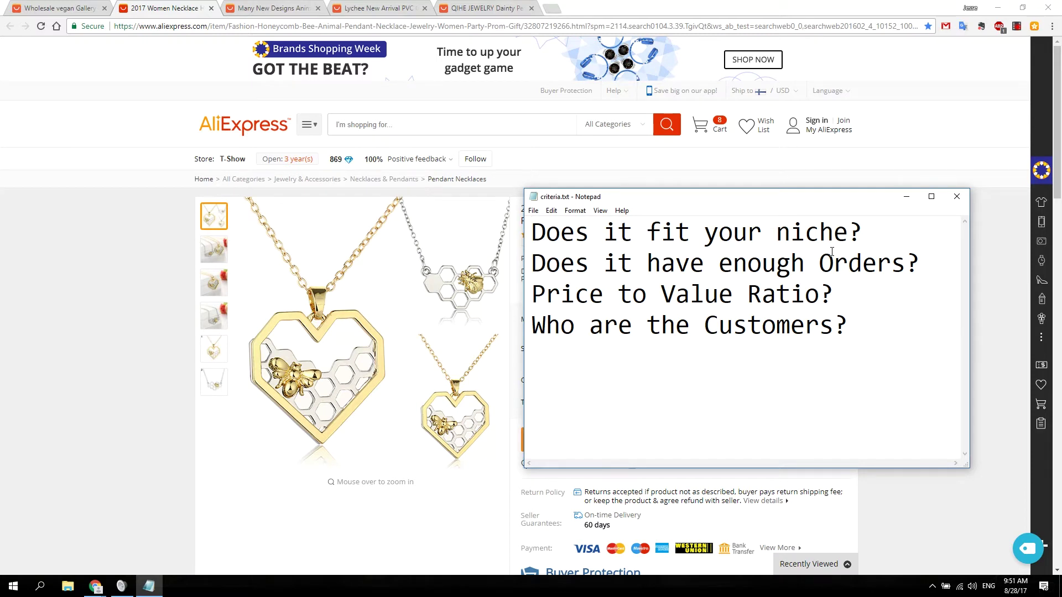
Move the criteria.txt note down beside the necklace, then bring the necklace page back in front
drag(738, 201, 731, 257)
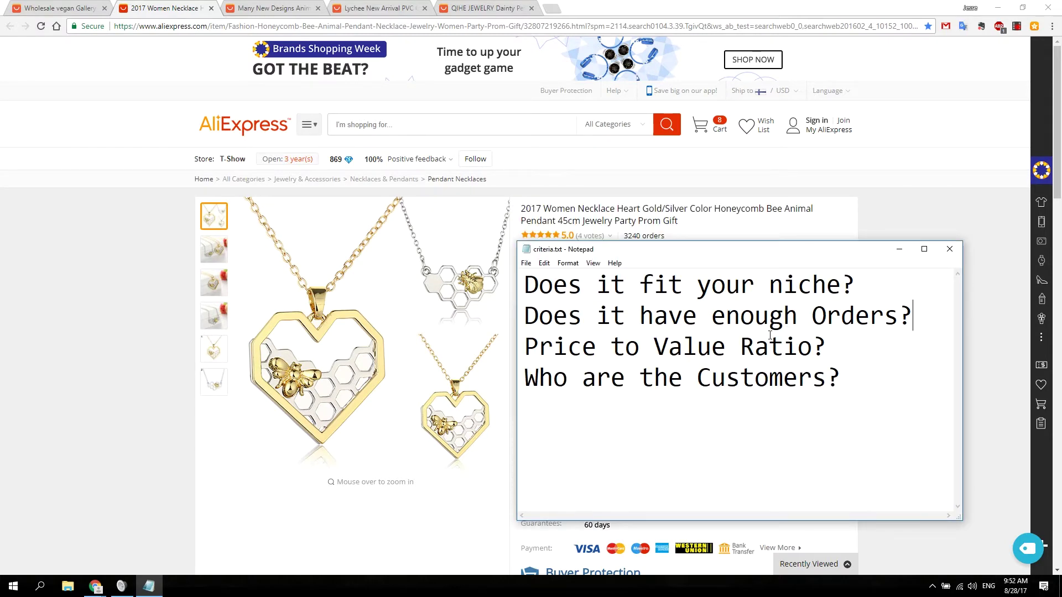
drag(756, 258, 765, 304)
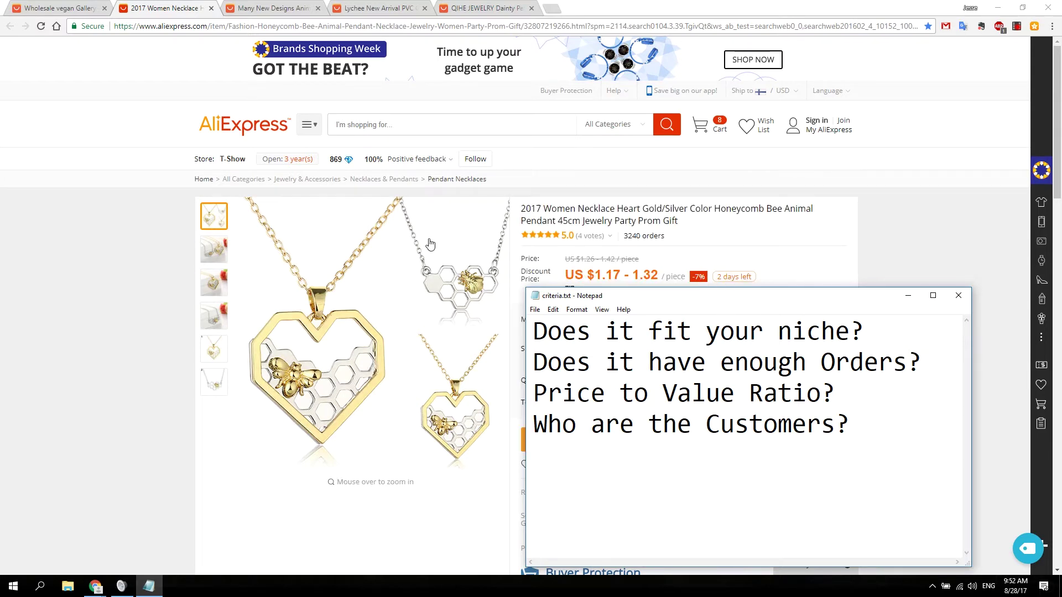
click(902, 224)
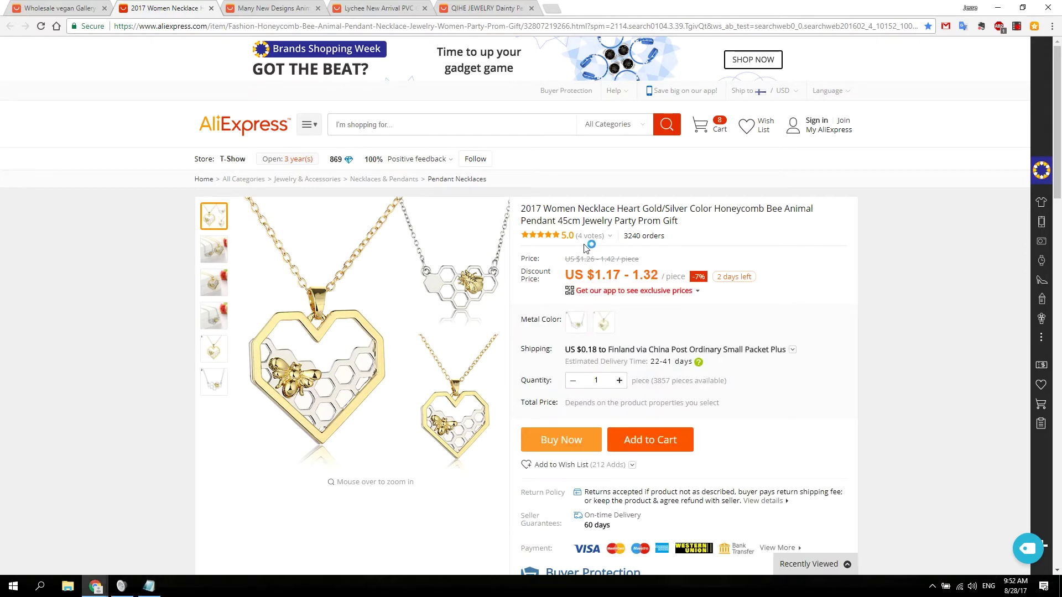
Open the necklace's Feedback (4) reviews, enlarge both review photos, then go to the stud earrings listing
scroll(572, 179, down, 8)
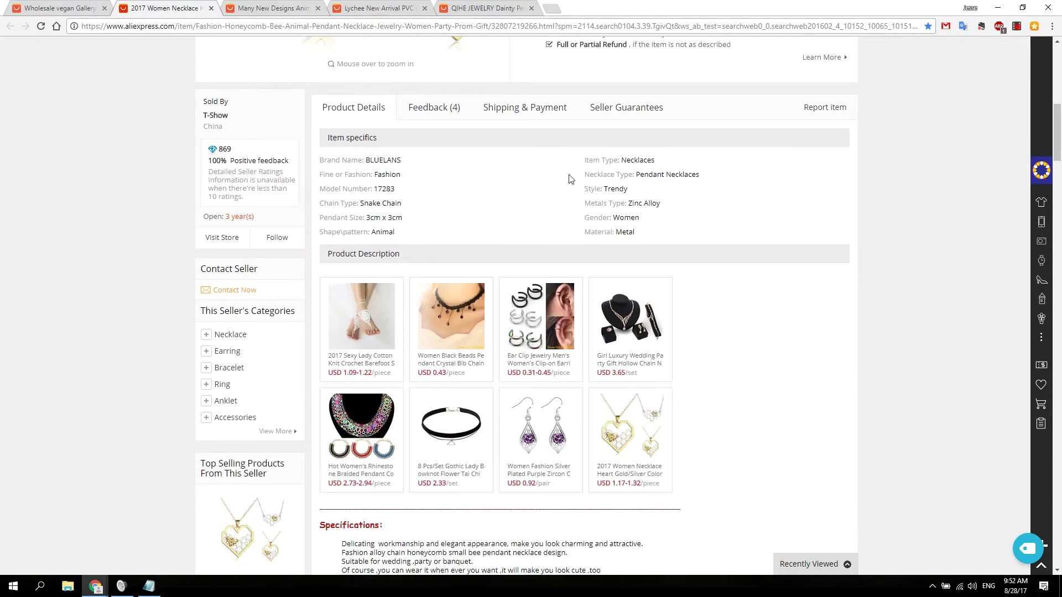
click(432, 107)
scroll(553, 222, down, 3)
click(419, 166)
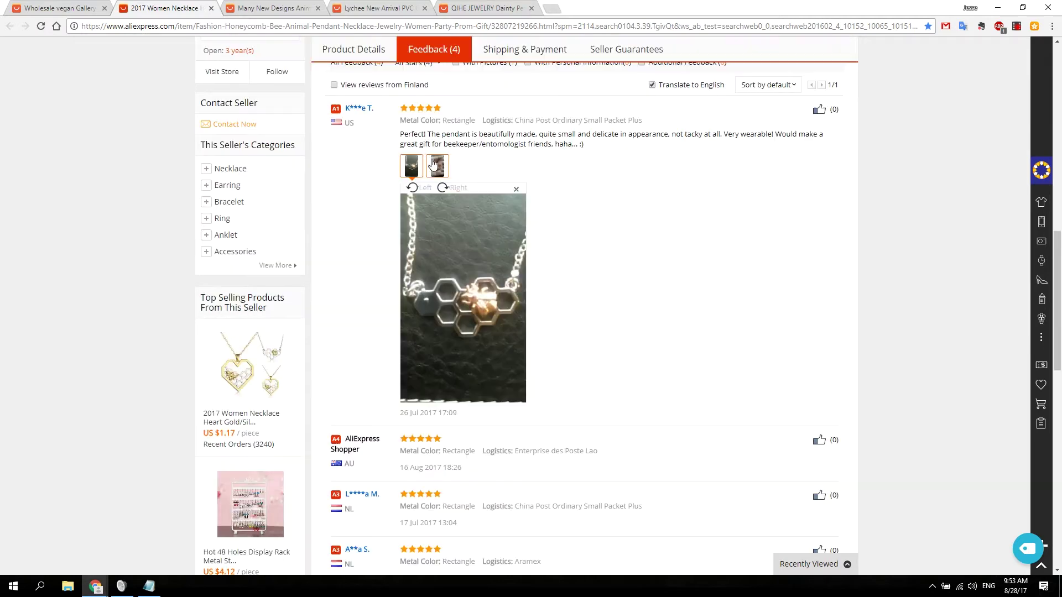
click(438, 166)
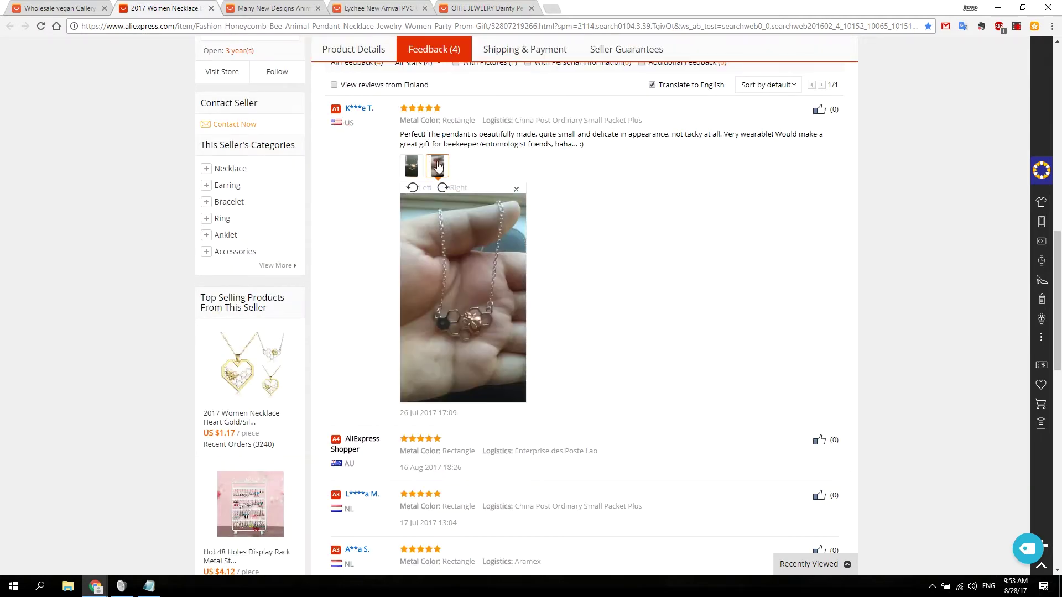
click(411, 167)
scroll(332, 249, down, 4)
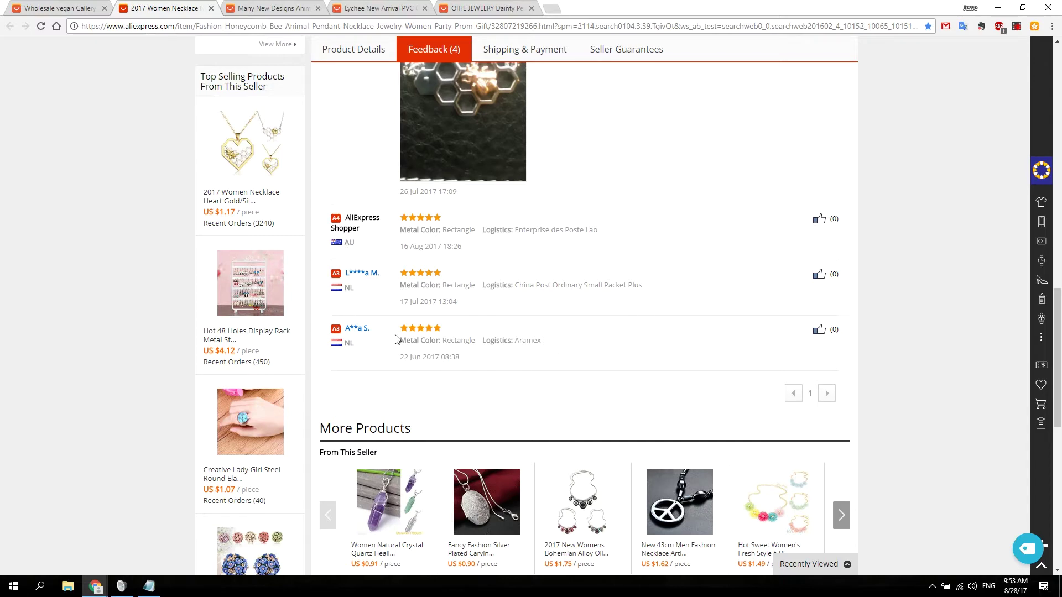
scroll(390, 292, up, 7)
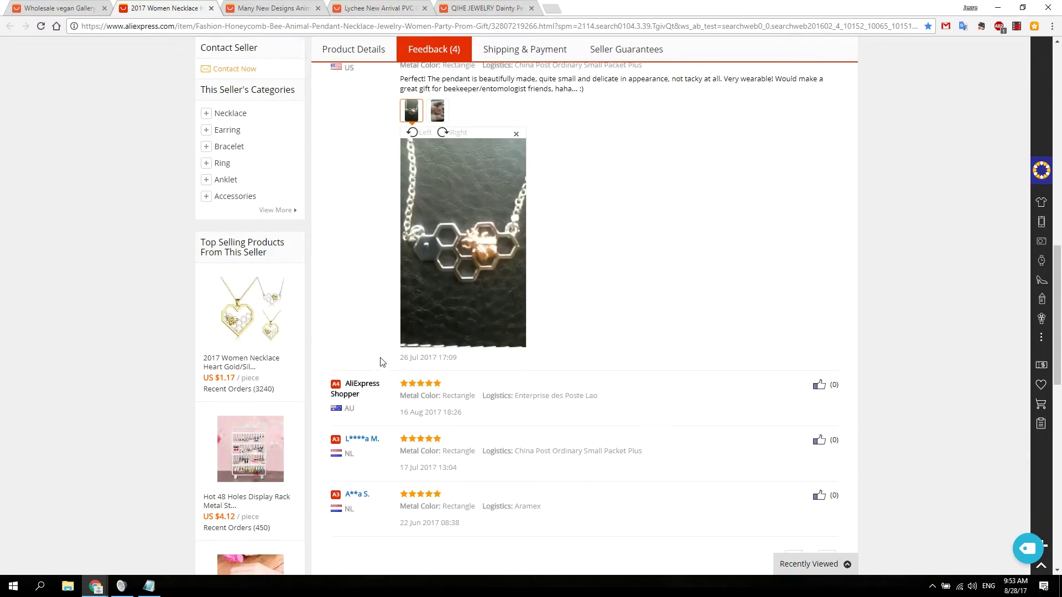
scroll(857, 324, down, 2)
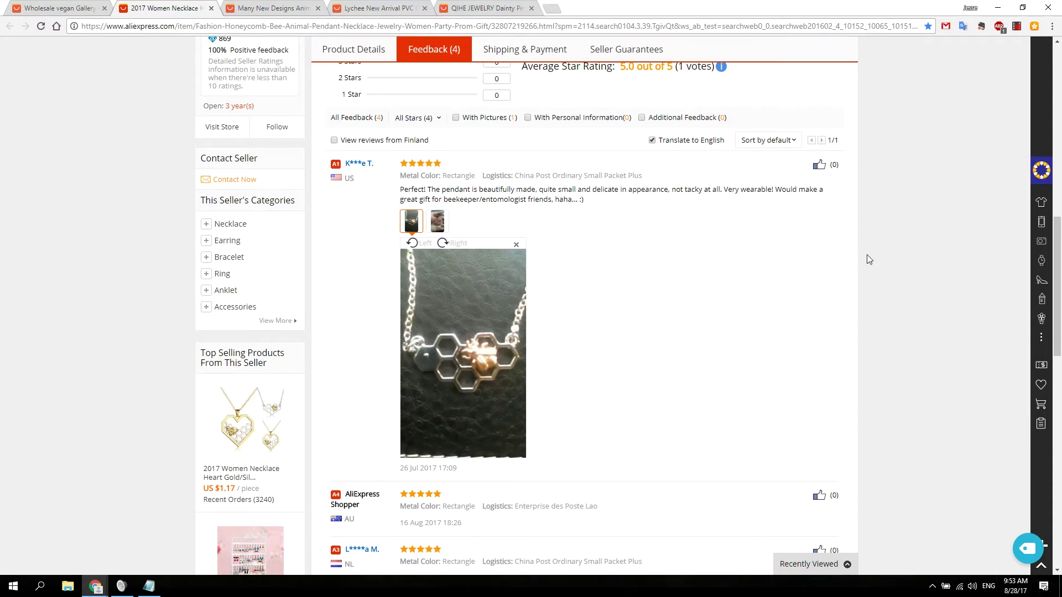
click(262, 6)
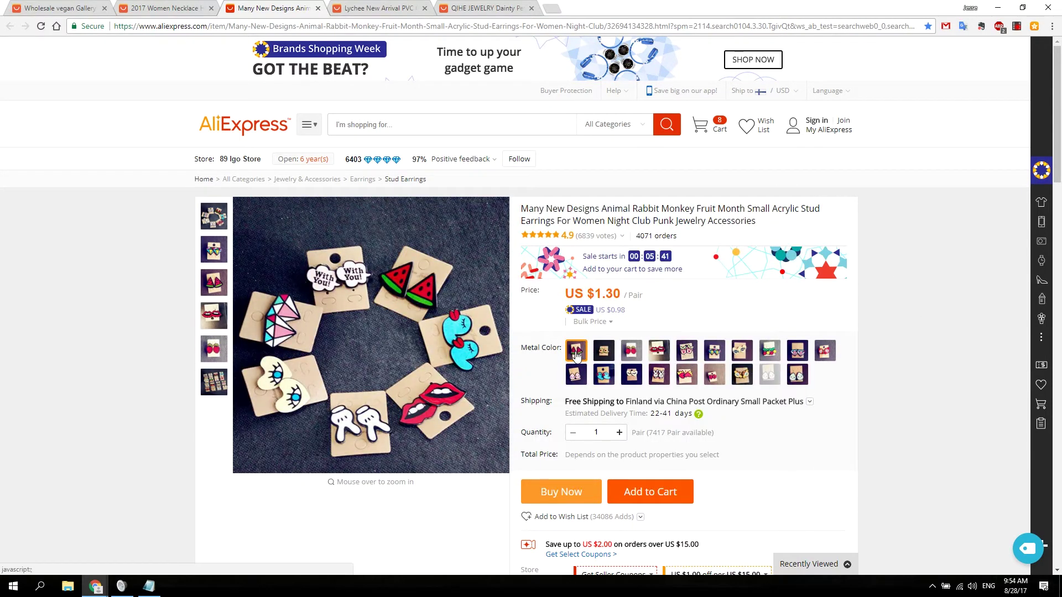
Preview the watermelon, chick, strawberry, eye and diamond earring designs
scroll(588, 330, down, 1)
click(578, 299)
click(604, 297)
click(643, 299)
click(743, 298)
click(797, 296)
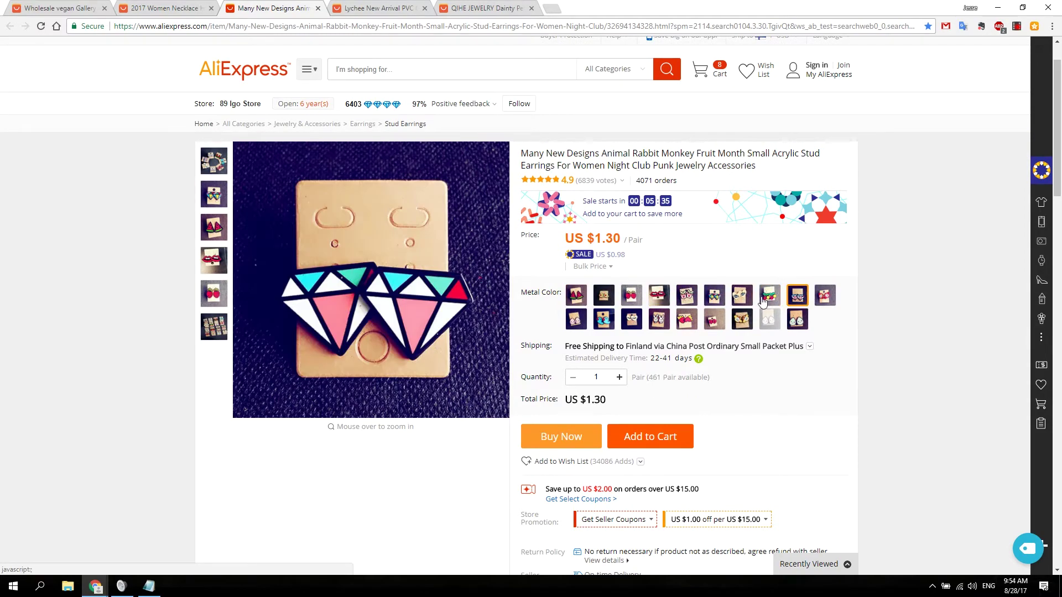
click(575, 296)
click(631, 296)
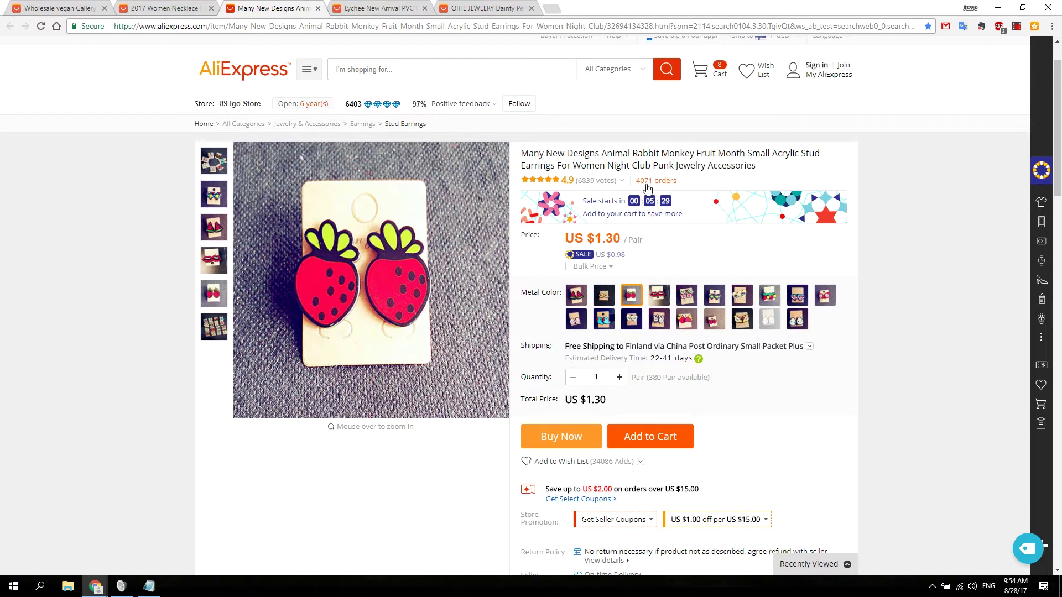
Try the red lips and smiling teardrop designs, settling on the red monkey design
click(714, 319)
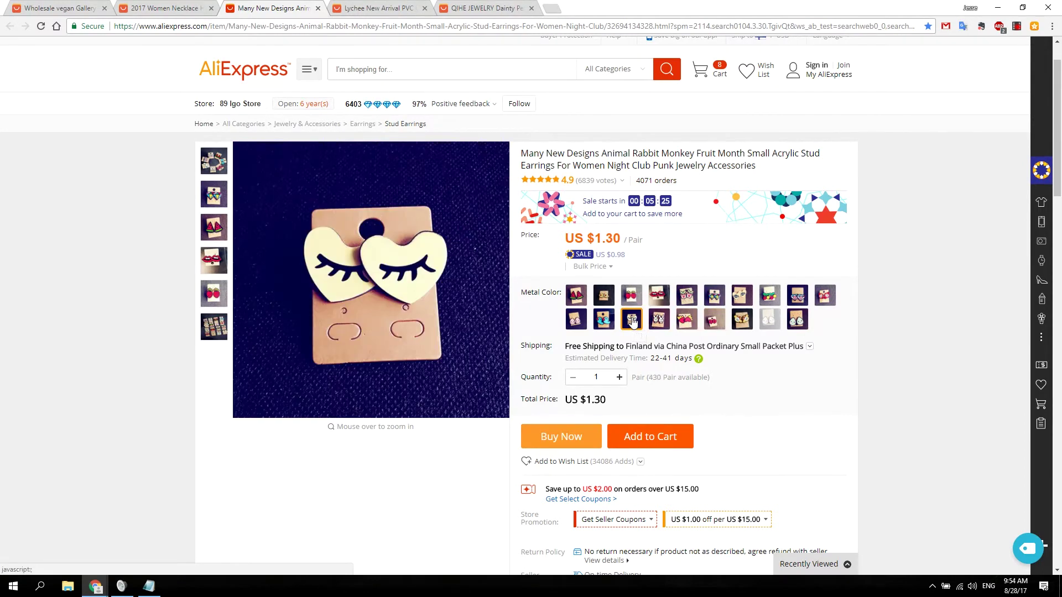
click(576, 319)
click(797, 320)
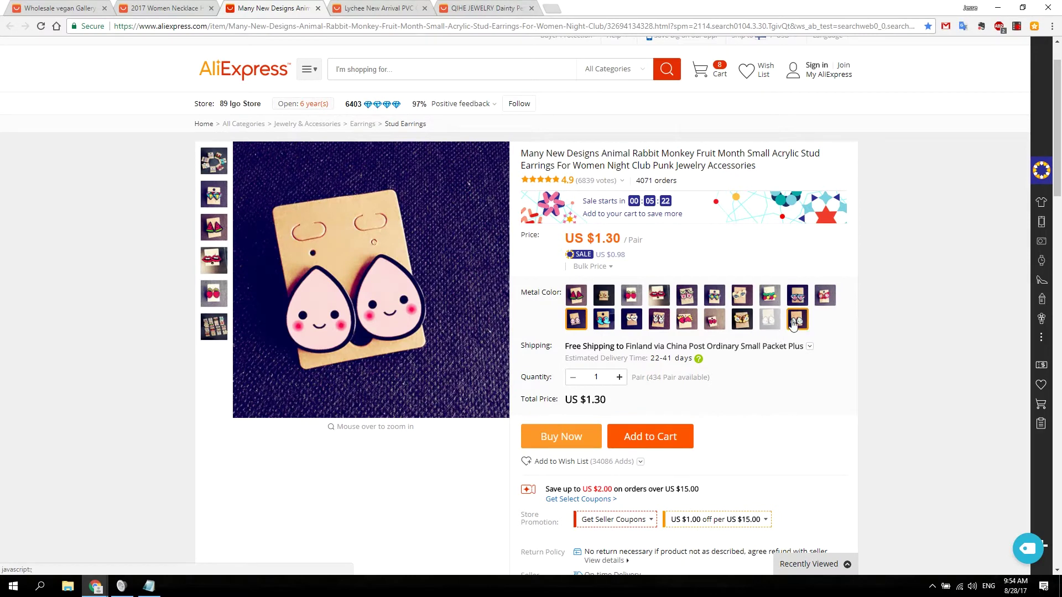
click(825, 295)
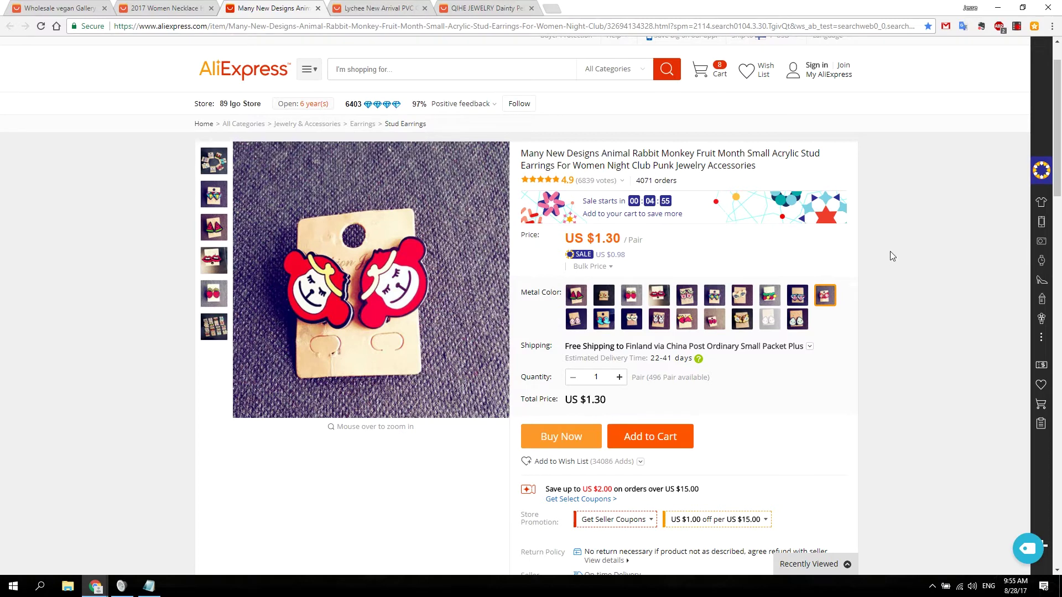
mouse_move(595, 182)
Open the earrings' customer reviews and view both photos in the first review
scroll(896, 218, down, 8)
scroll(889, 217, down, 3)
click(448, 113)
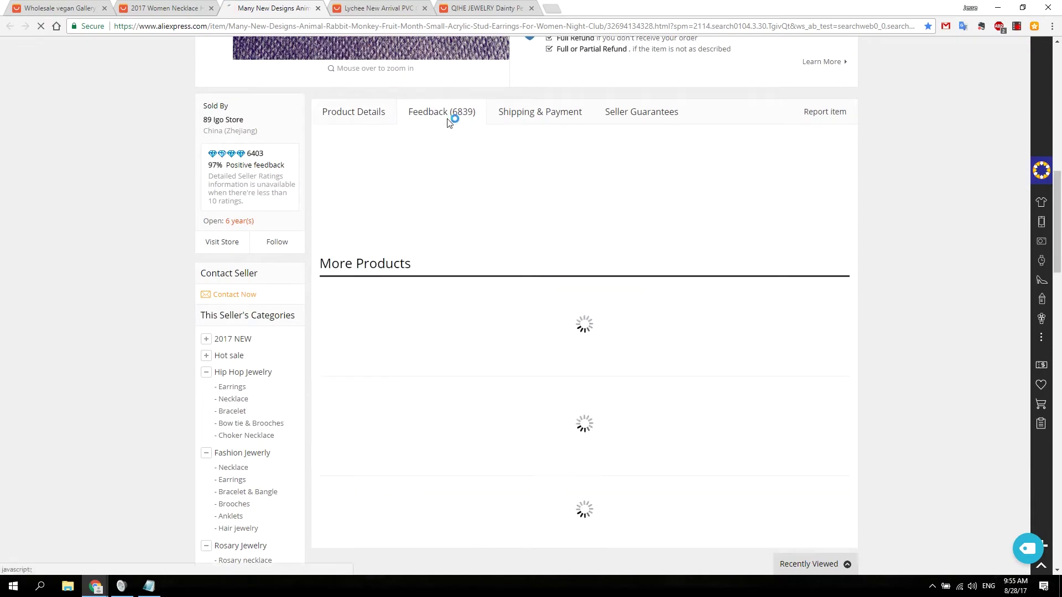
scroll(917, 173, down, 2)
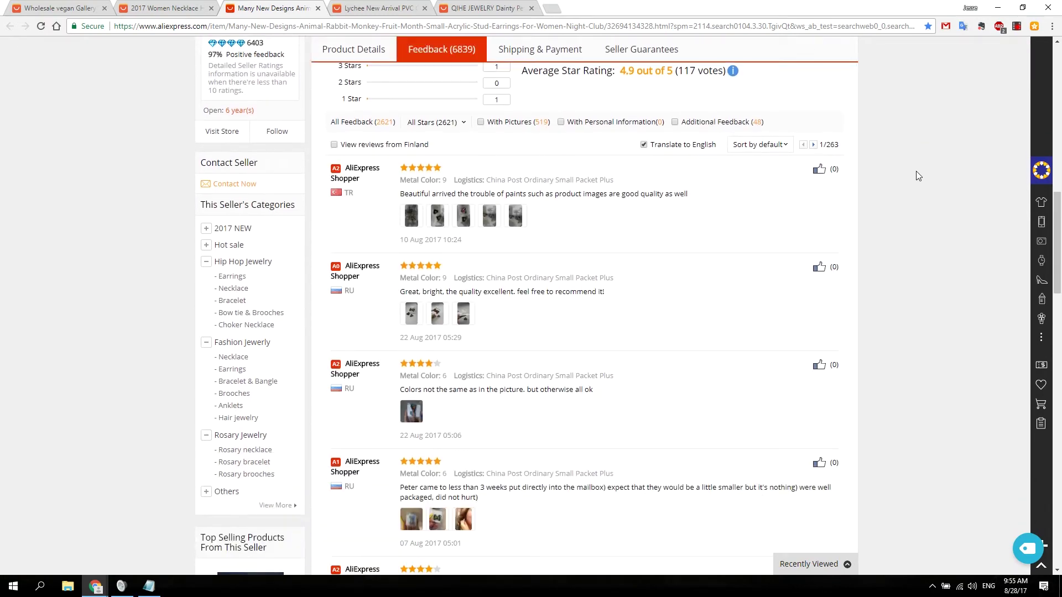
scroll(917, 176, down, 1)
click(411, 161)
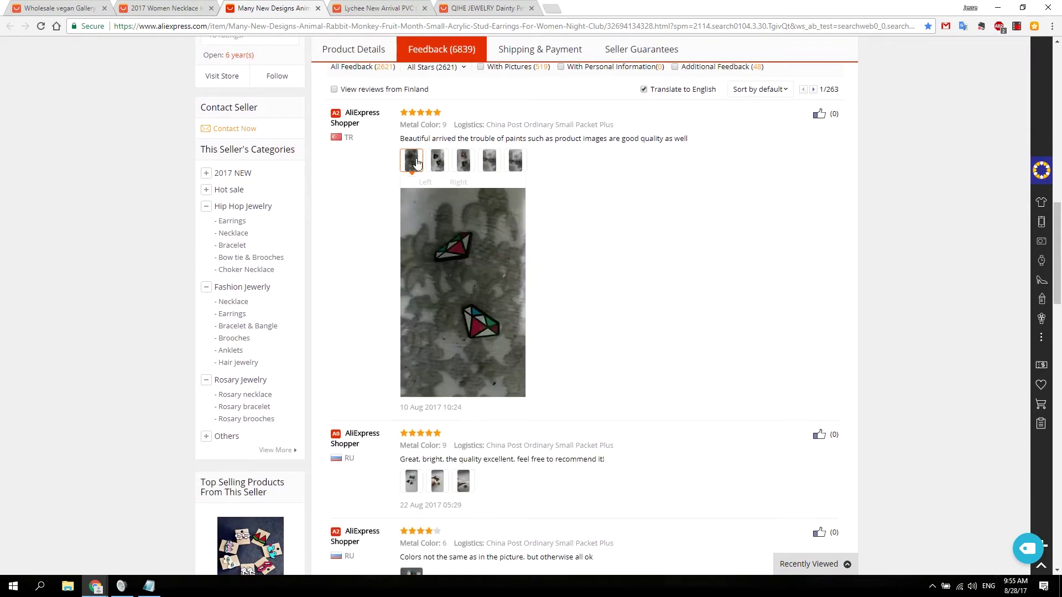
click(436, 161)
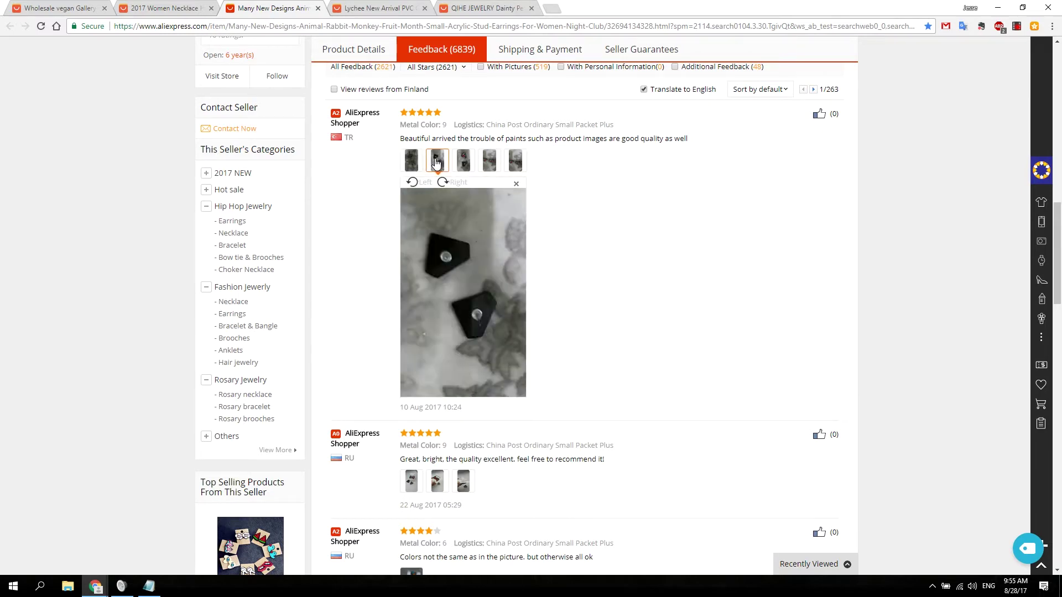
click(409, 160)
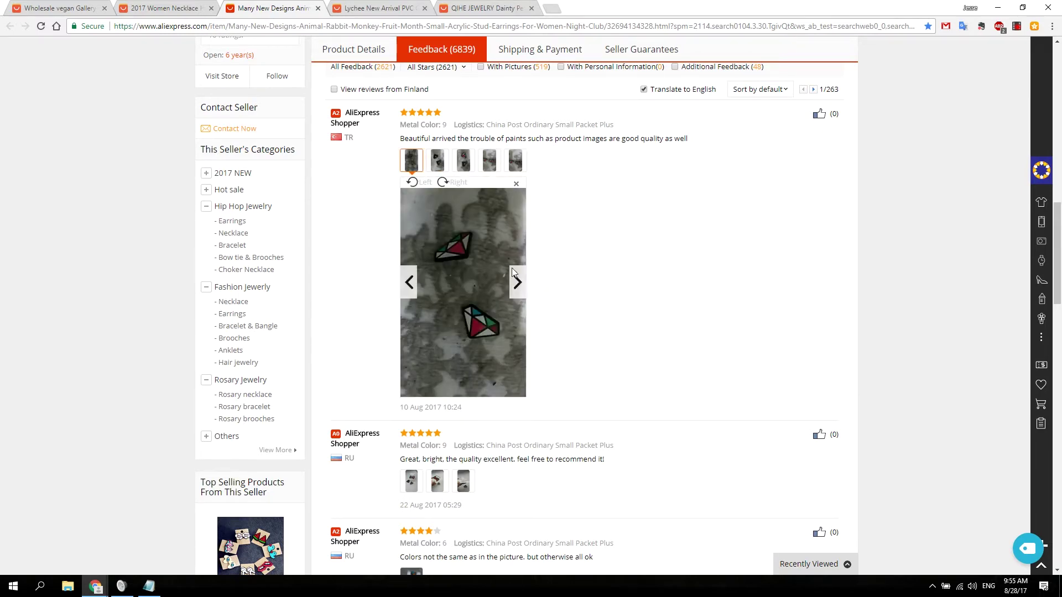
Enlarge more buyer photos, including the bow-tie and watermelon earrings reviews
scroll(513, 267, down, 5)
click(438, 201)
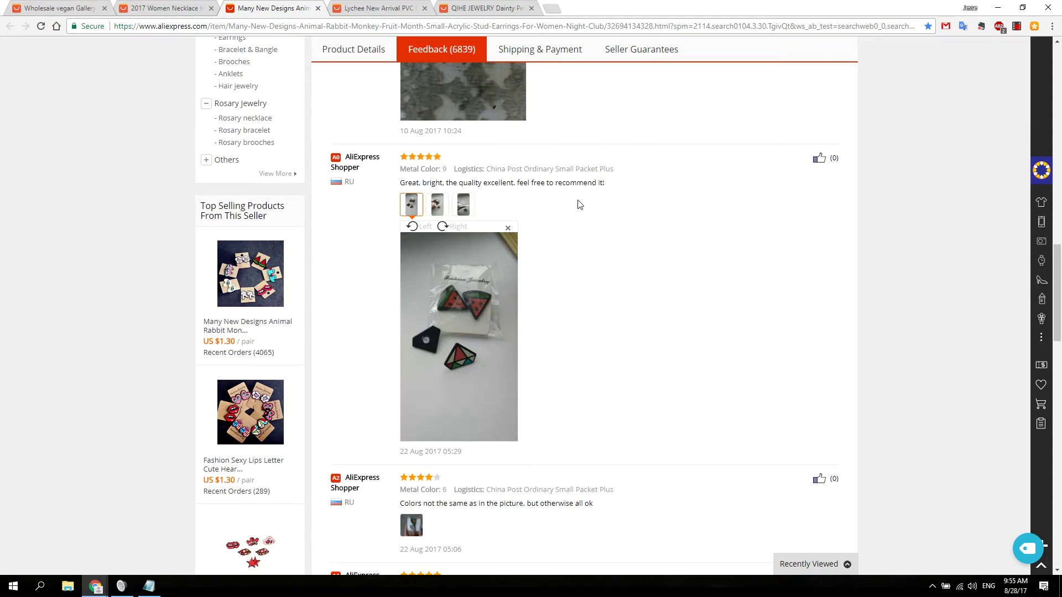
scroll(419, 173, down, 6)
click(411, 193)
scroll(422, 243, down, 5)
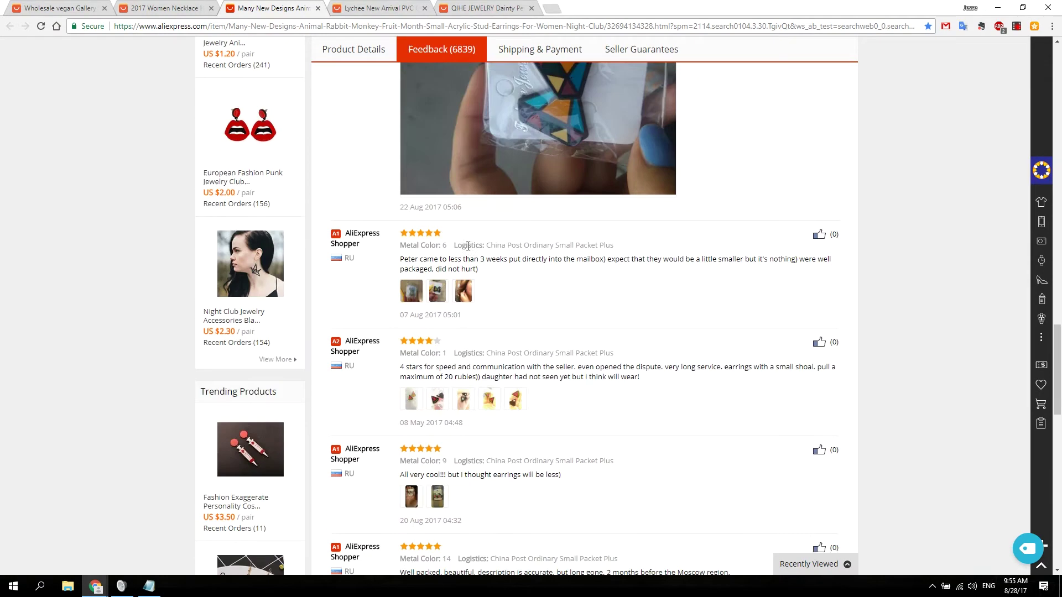
click(412, 248)
click(437, 247)
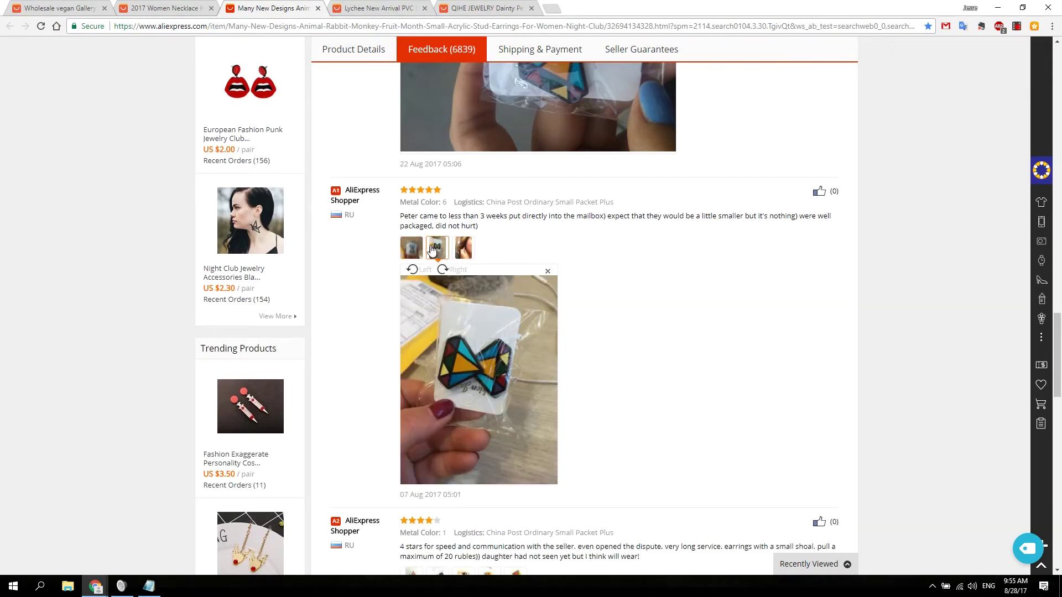
scroll(549, 262, down, 2)
scroll(549, 261, down, 3)
click(412, 302)
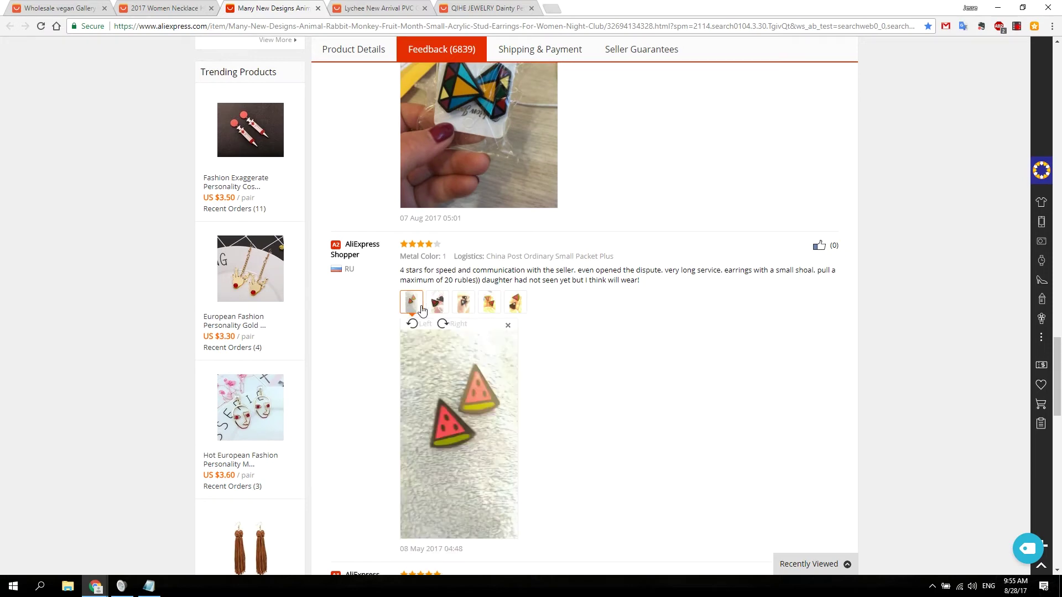
click(440, 308)
click(411, 302)
View the triangle, rabbit and black triangle earring photos, then return to the listing top
scroll(422, 268, down, 7)
click(411, 237)
click(437, 237)
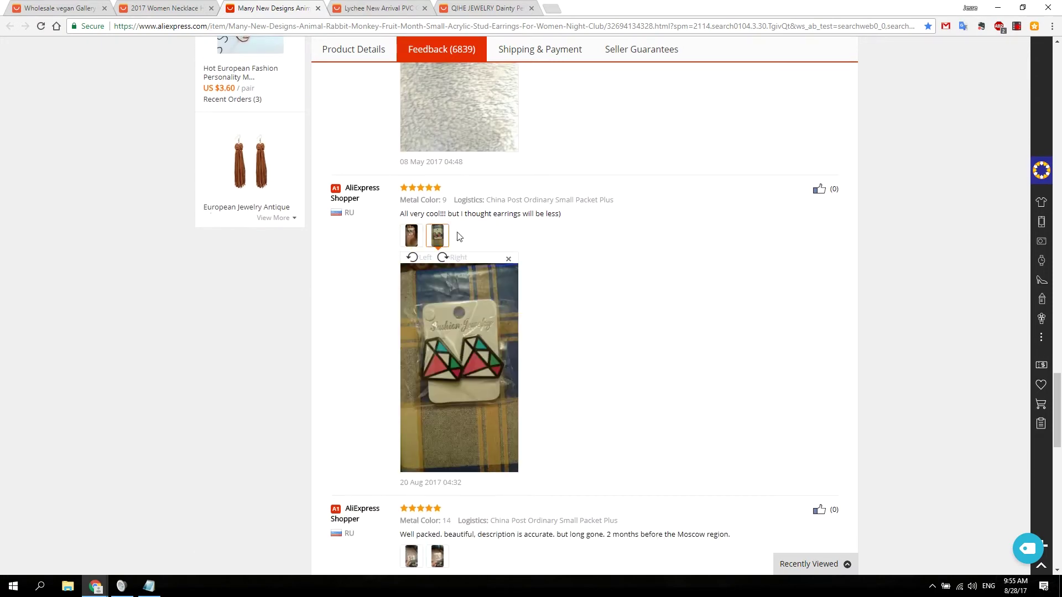
scroll(520, 221, down, 4)
scroll(455, 144, down, 3)
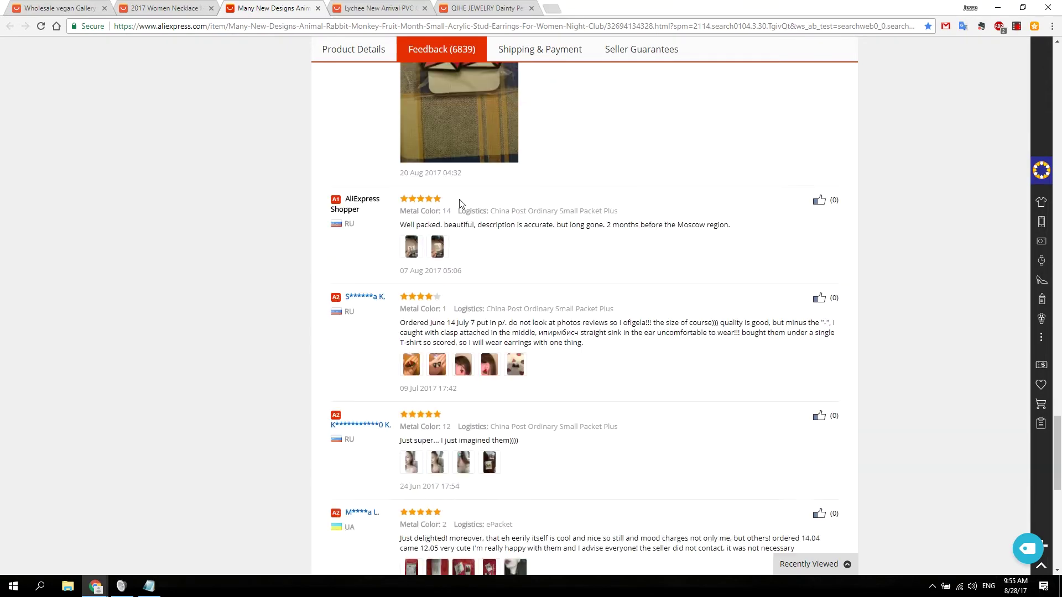
click(438, 170)
click(437, 170)
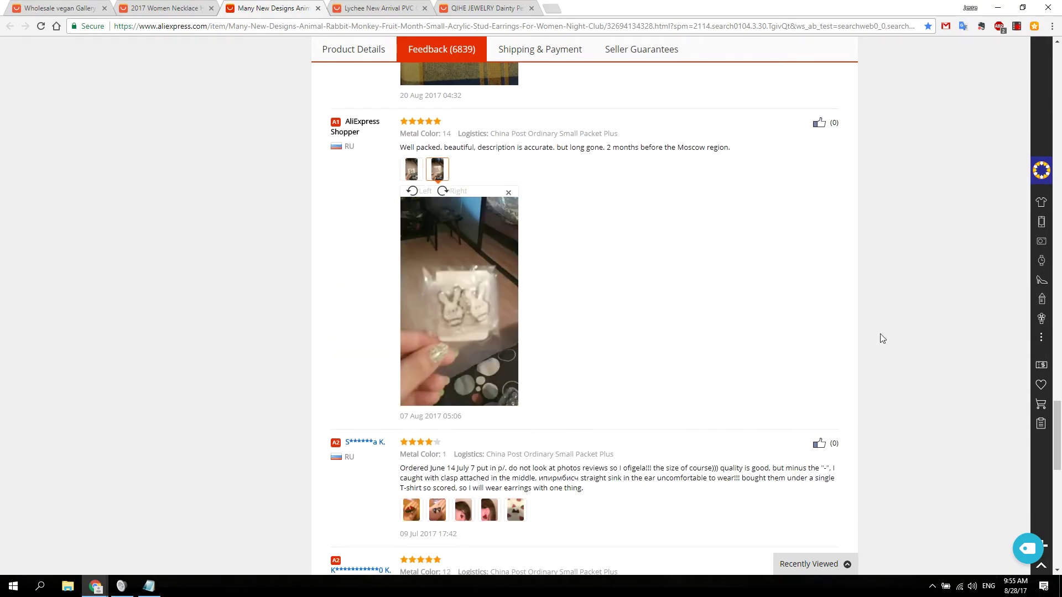
scroll(627, 260, down, 5)
click(412, 235)
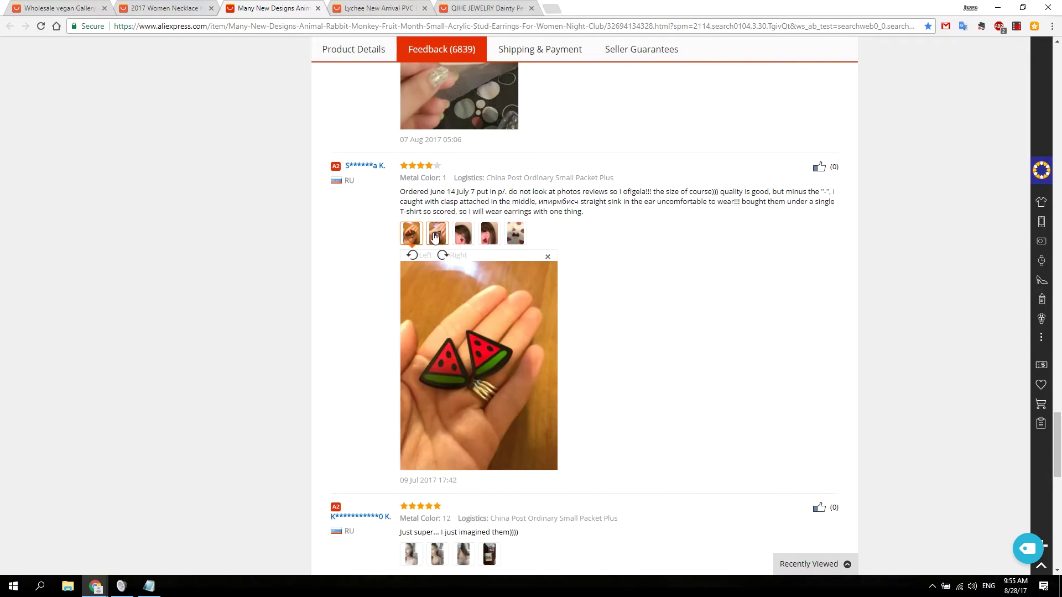
click(436, 236)
click(412, 236)
drag(1054, 443, 1054, 83)
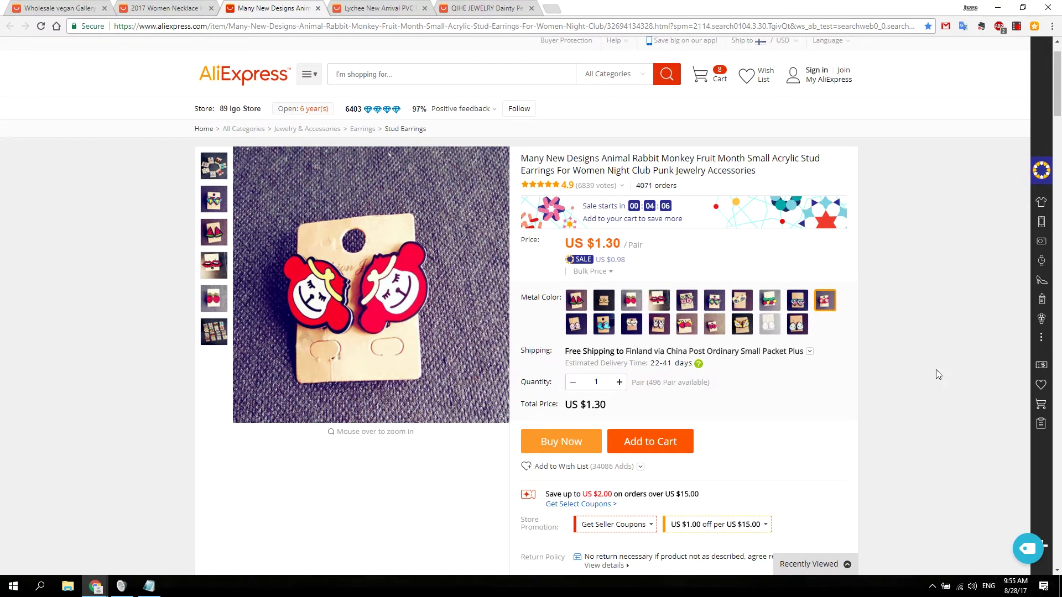
Preview the watermelon and diamond colour variants, then return to the 2017 Women Necklace listing
click(574, 302)
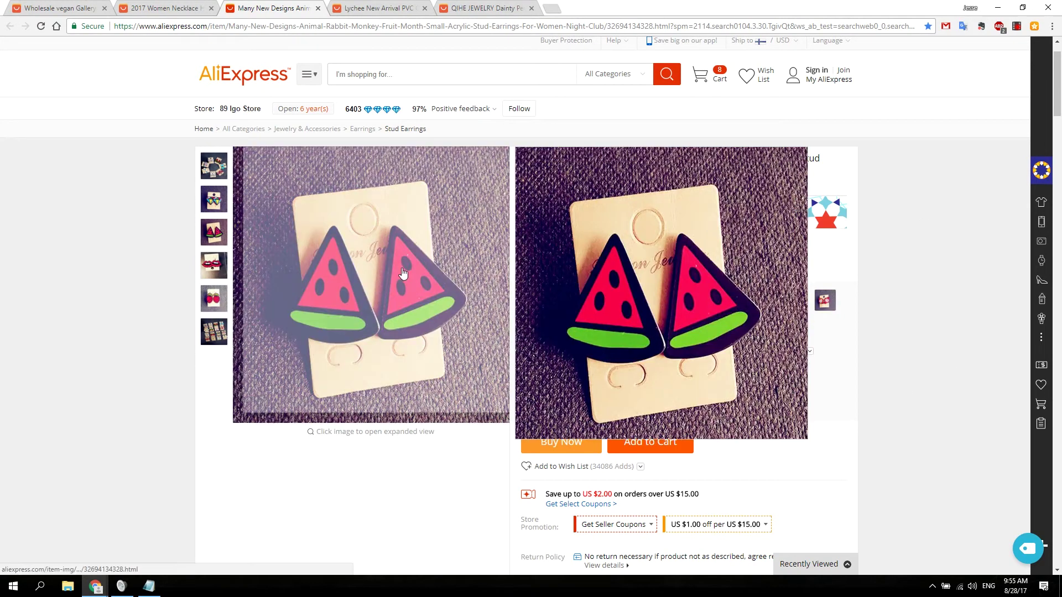
click(797, 310)
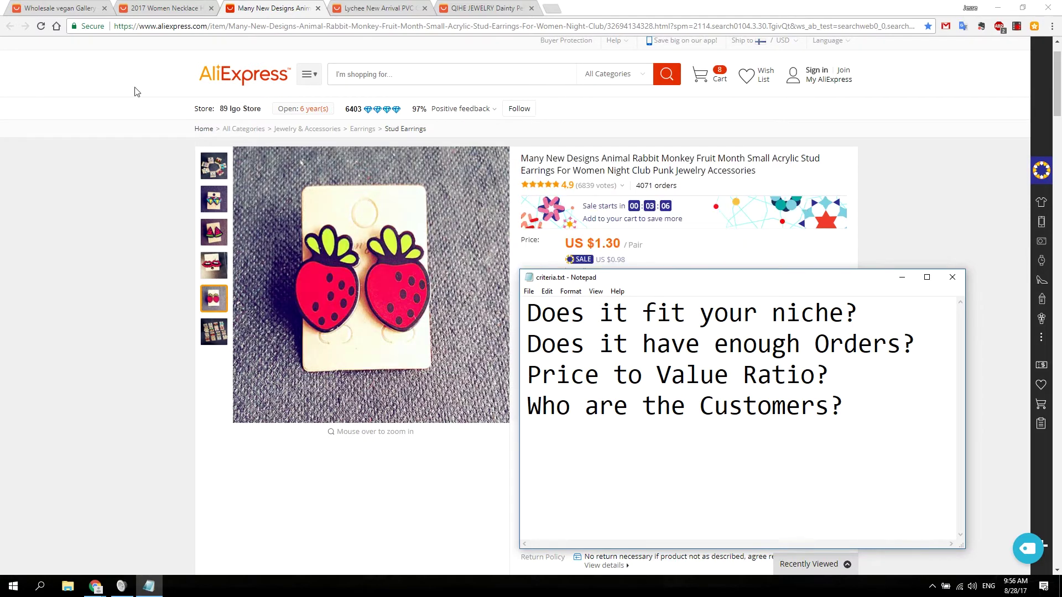
click(146, 6)
After glancing at the earrings and key-chain tabs, import the honeycomb bee necklace via Oberlo
scroll(499, 301, up, 10)
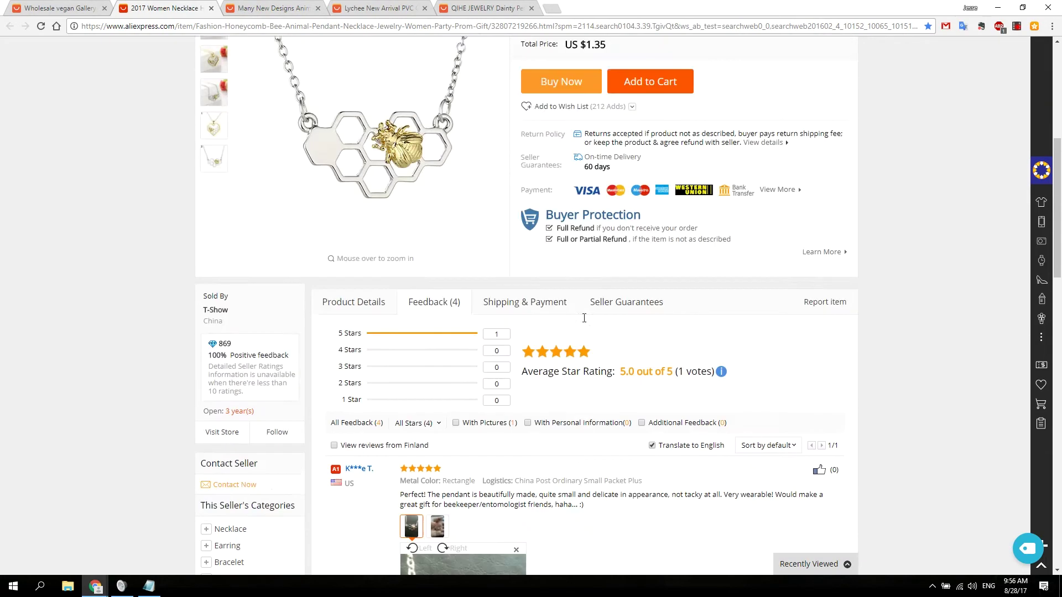
scroll(422, 336, down, 1)
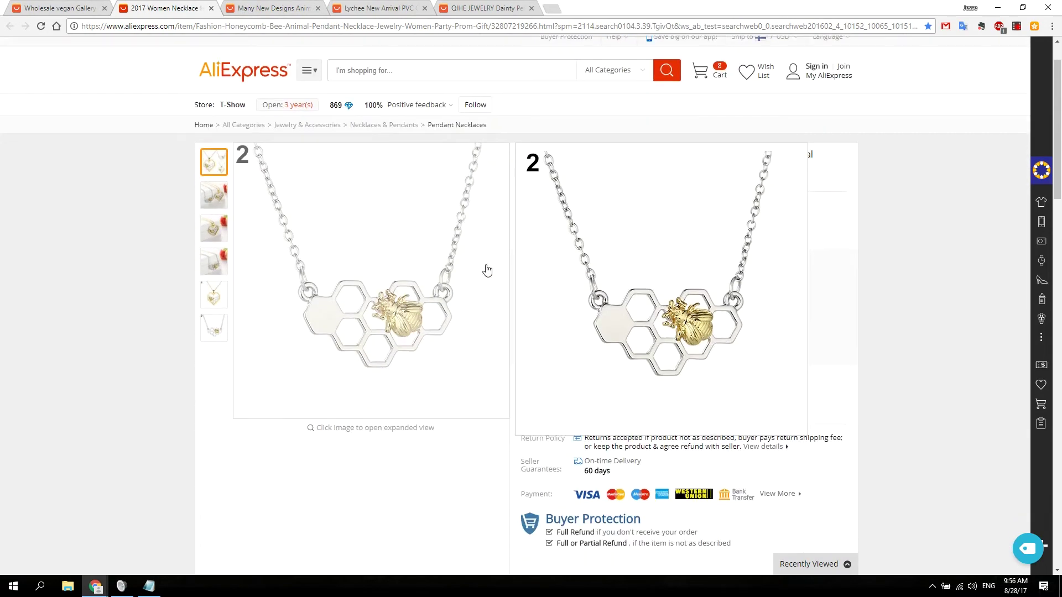
click(304, 7)
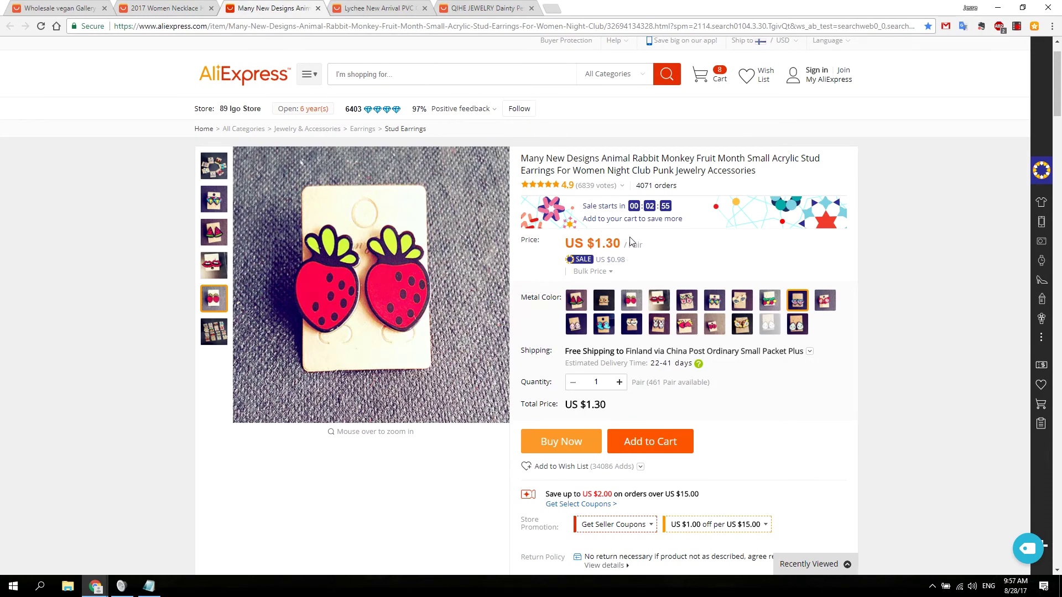
click(376, 8)
scroll(386, 333, down, 2)
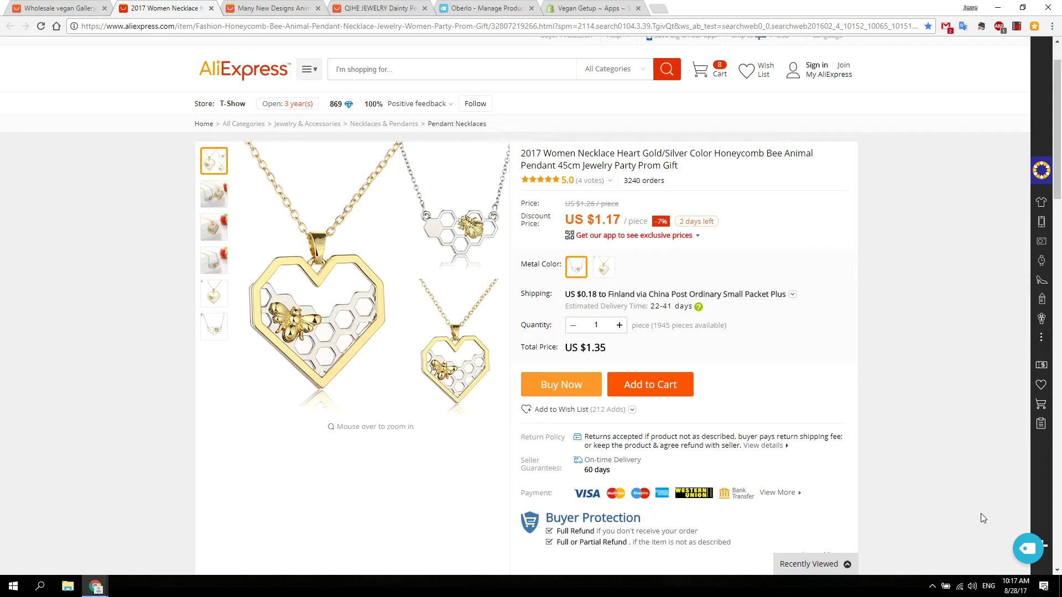
click(1030, 550)
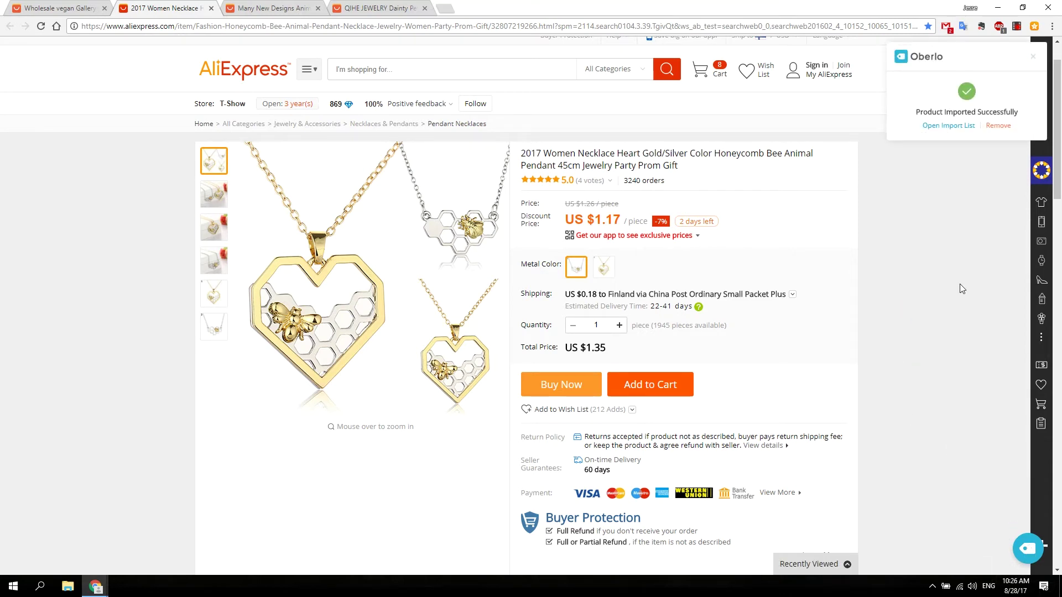
click(942, 126)
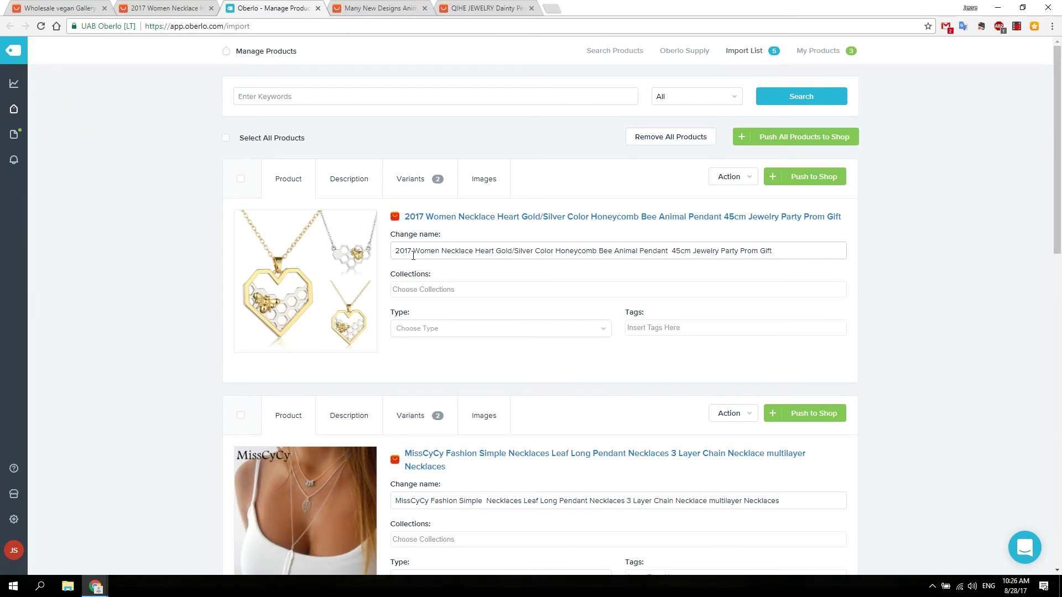
Rename the necklace to 'Heart Gold/Silver Color Honeycomb Bee Animal Pendant' and add it to Accessories
click(600, 255)
key(ctrl+a)
text(Heart Gold/Silver Color Honeycomb Bee Animal Pendant)
click(462, 289)
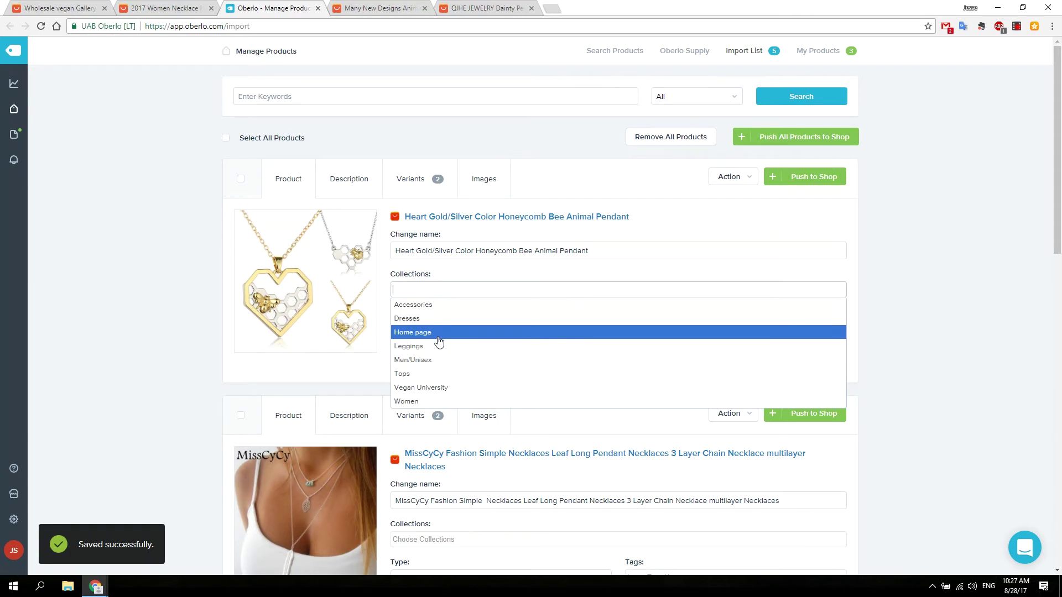
click(439, 360)
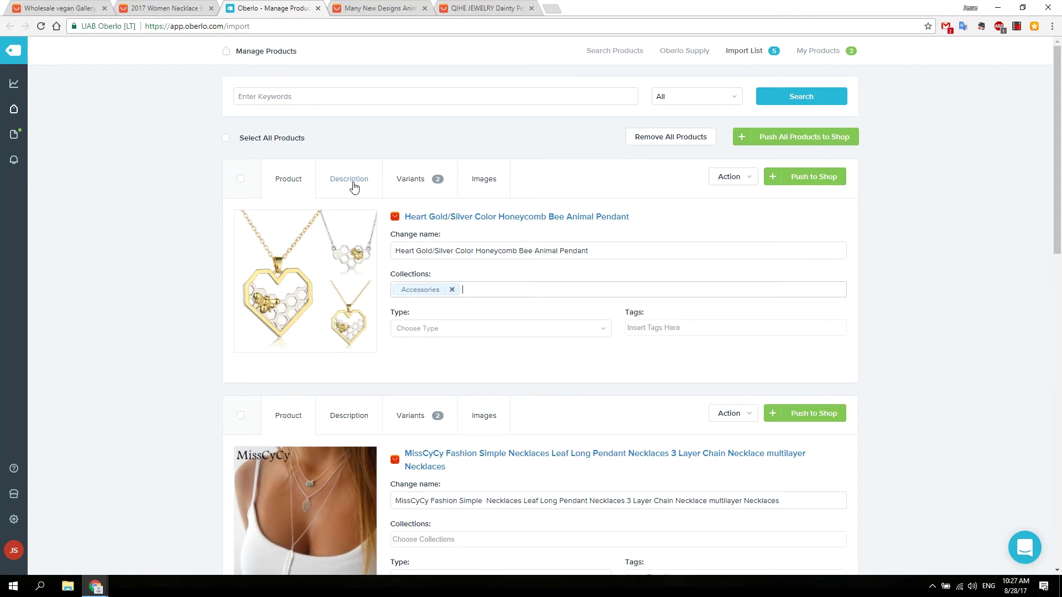
Review the necklace's Description and Variants tabs in the import list
click(351, 181)
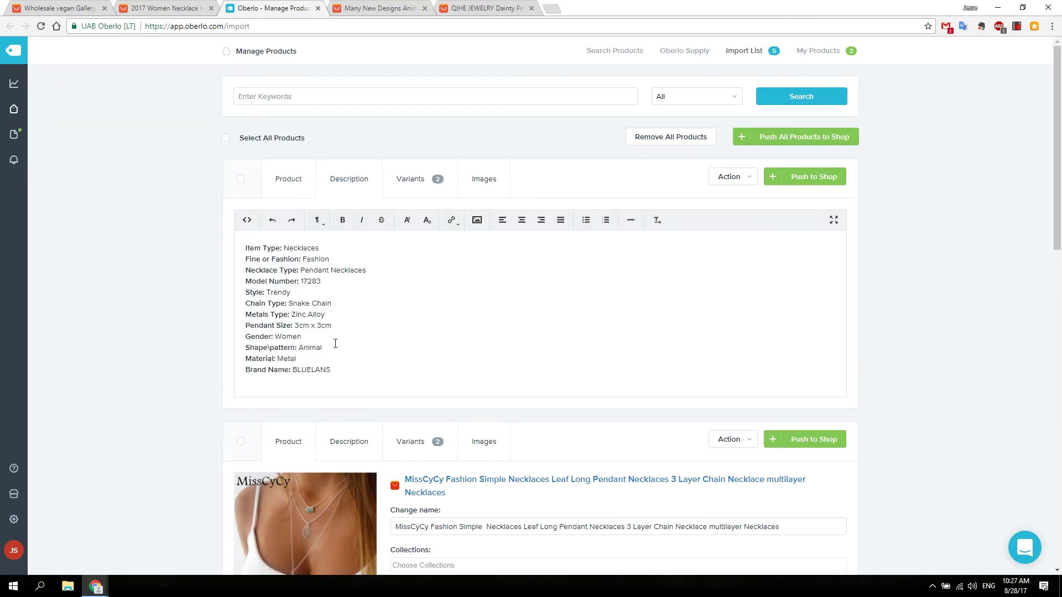
click(411, 178)
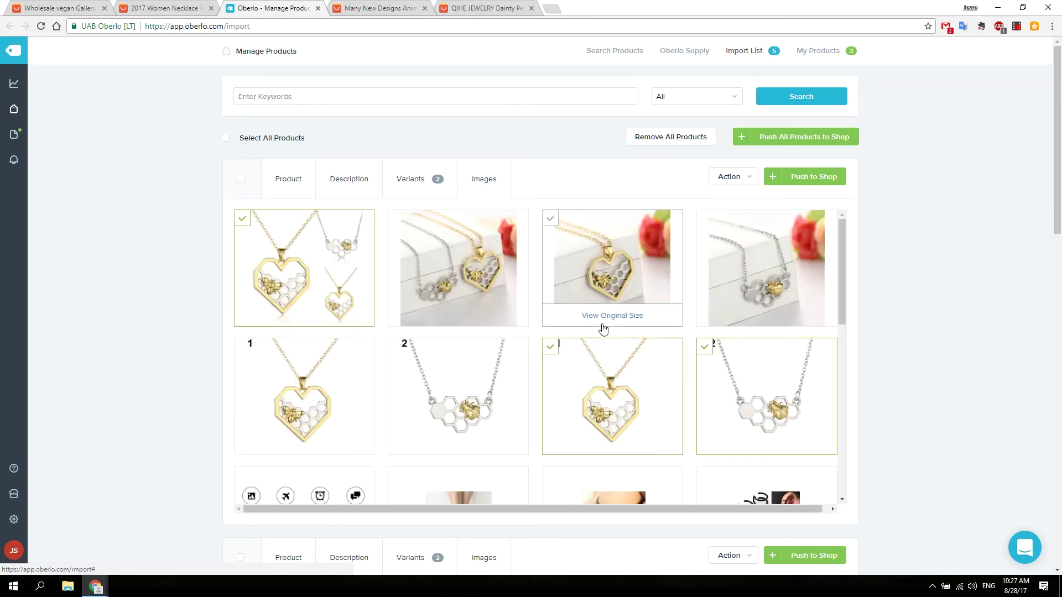
scroll(653, 310, down, 5)
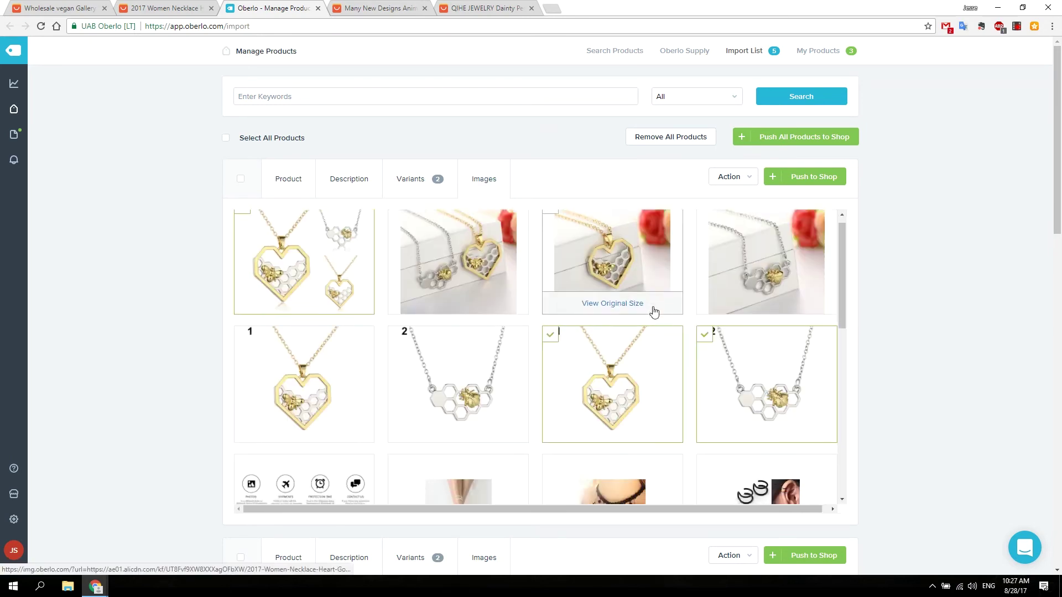
scroll(657, 312, up, 5)
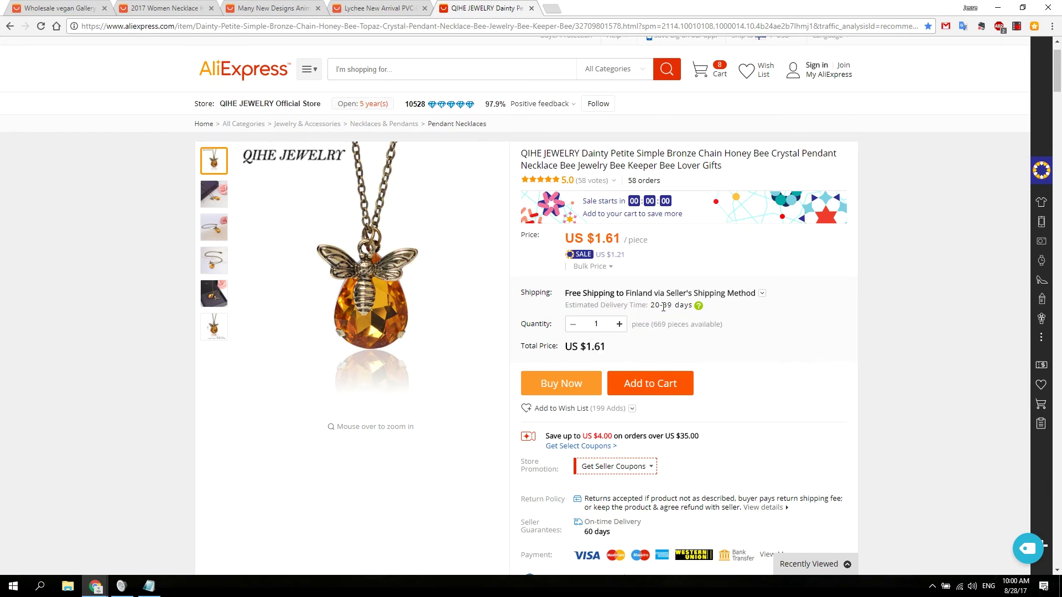
Review the QIHE JEWELRY bee pendant's US $1.61 price, 58 orders and delivery time
mouse_move(698, 307)
Bring up the criteria.txt note with the four product-selection questions
key(alt+Tab)
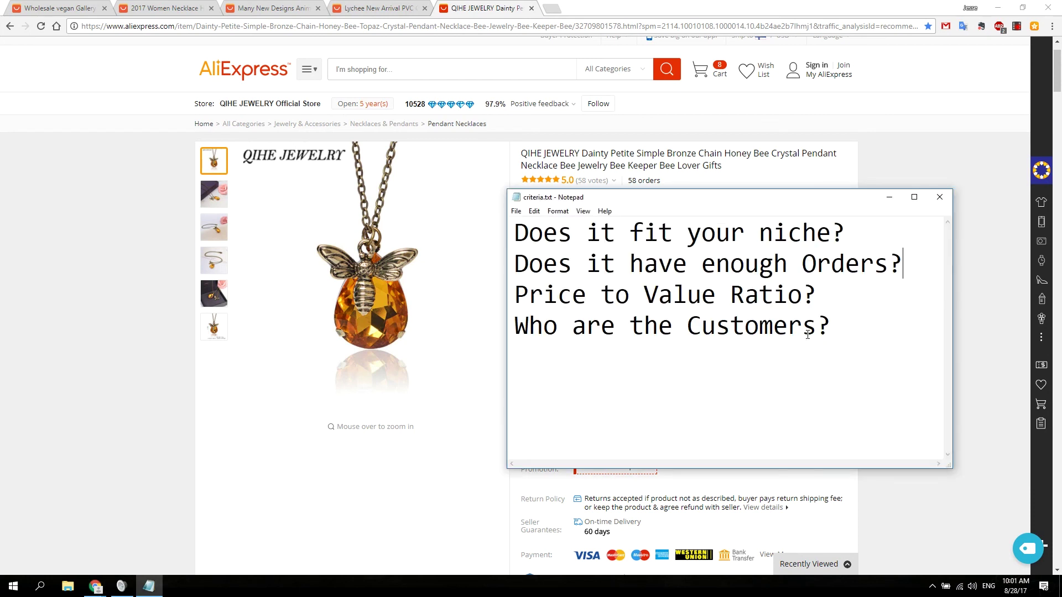